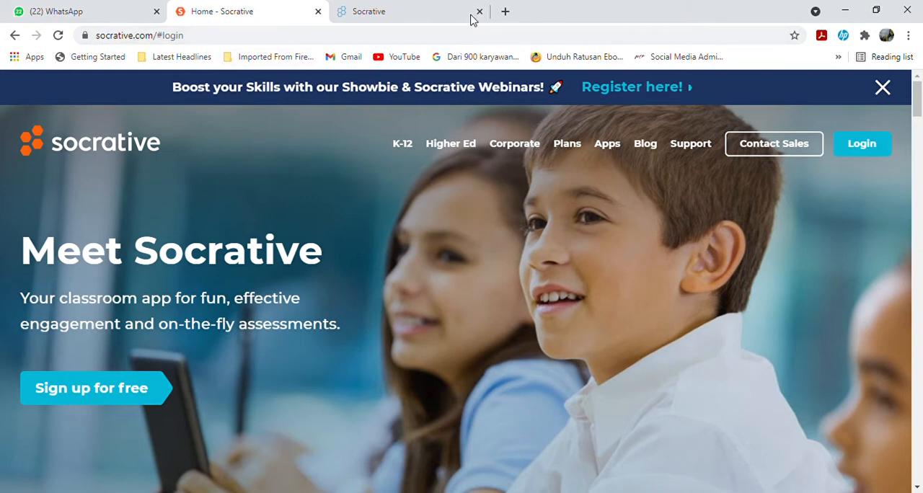
Log in to Socrative as a teacher by signing in with the teacher's Google account.
left_click(865, 151)
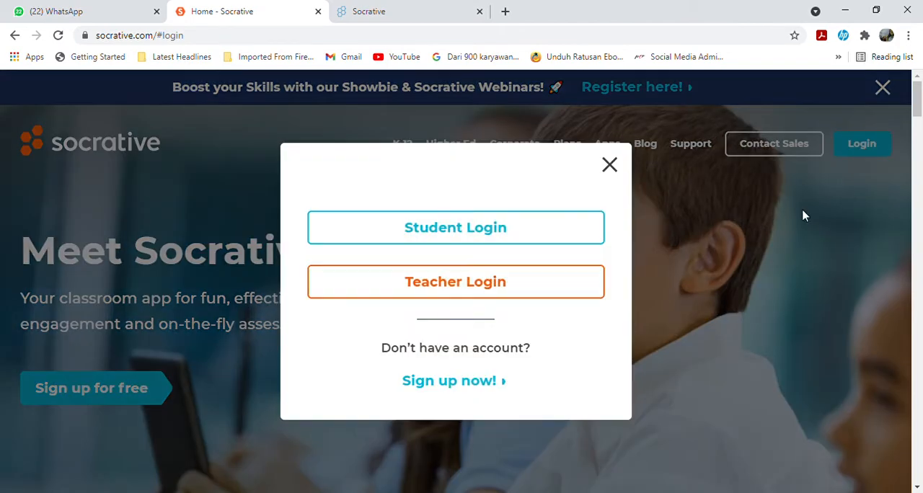
left_click(482, 292)
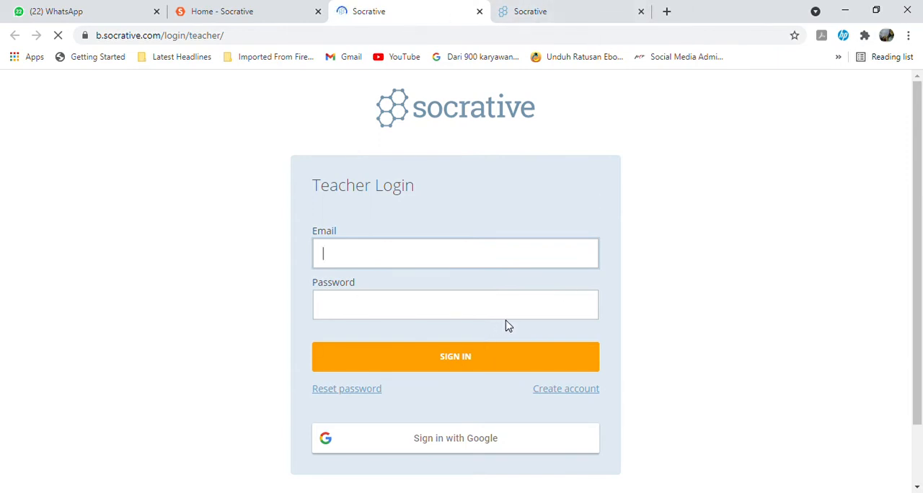
scroll(680, 308, "down", 1)
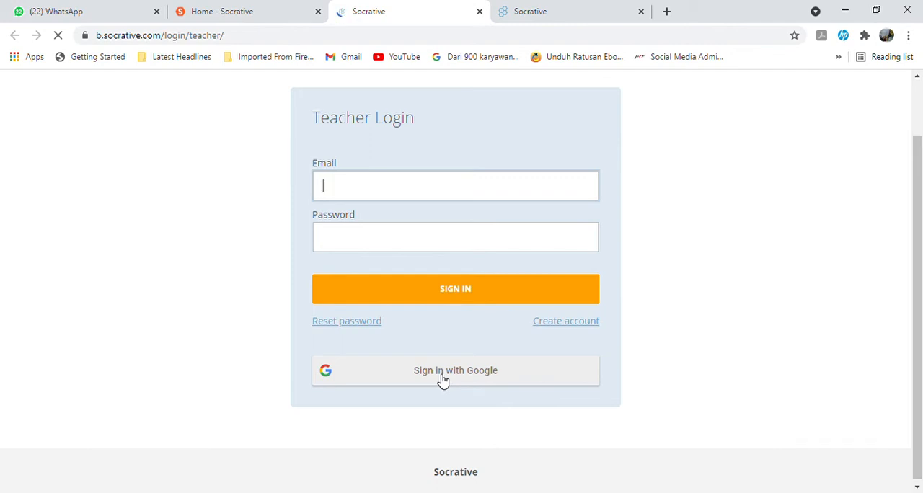
left_click(468, 382)
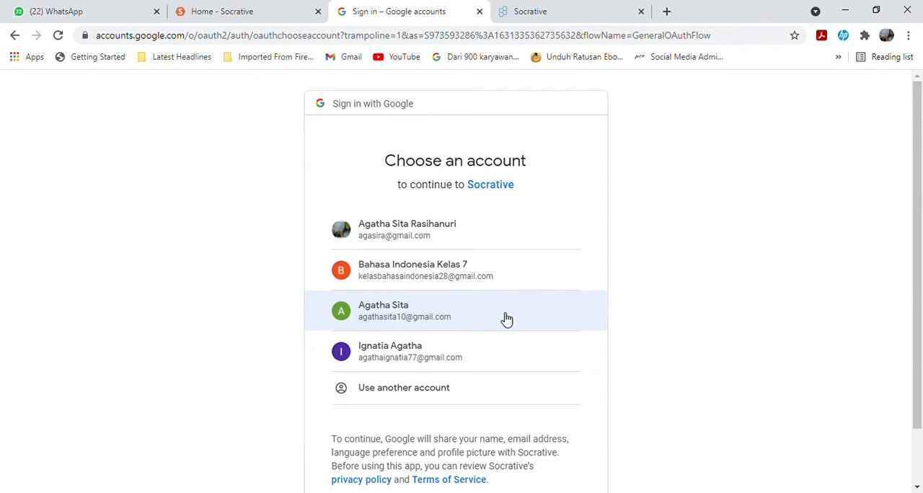
left_click(507, 318)
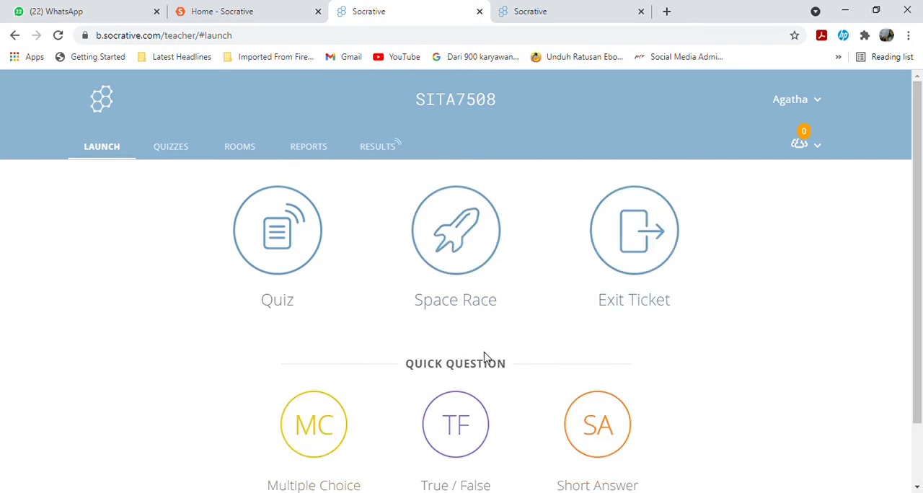
Go to the quizzes section and create a new blank quiz.
scroll(482, 355, "down", 1)
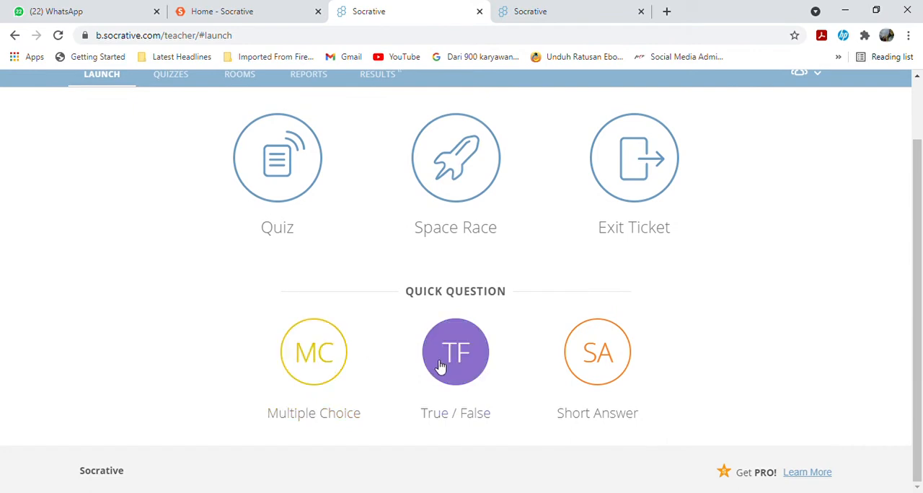
scroll(703, 346, "up", 1)
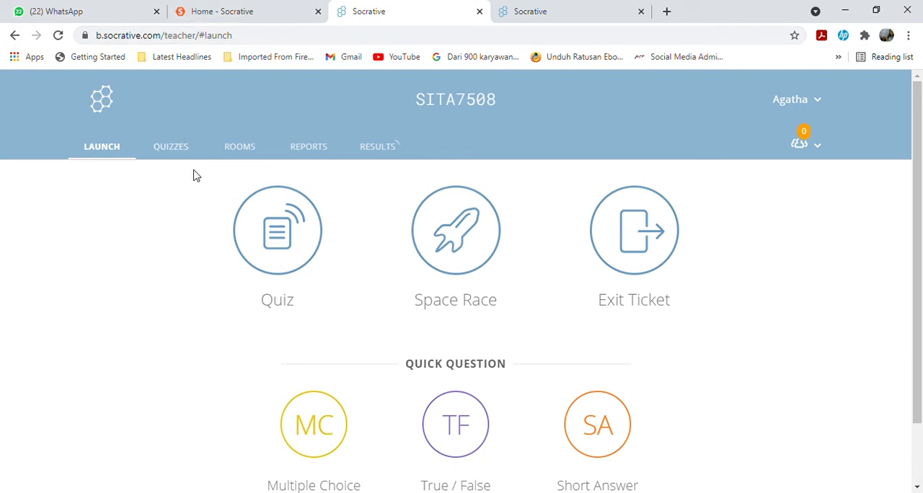
left_click(178, 147)
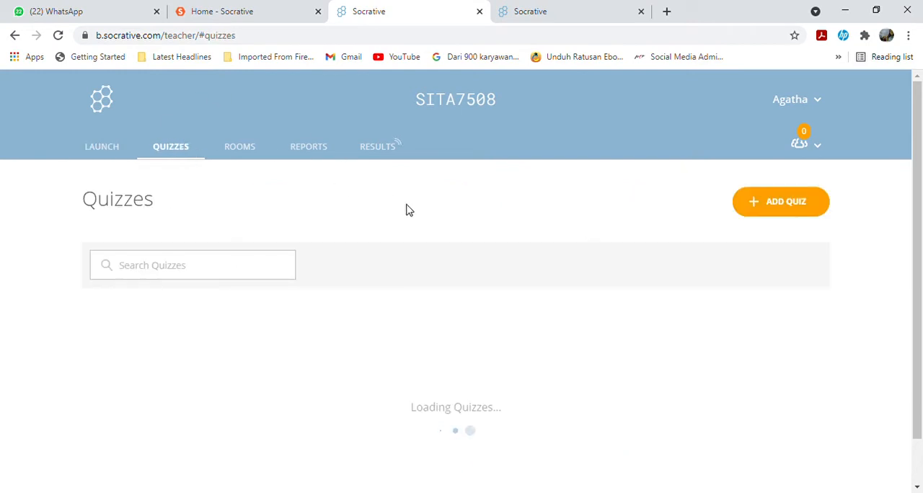
scroll(566, 238, "down", 1)
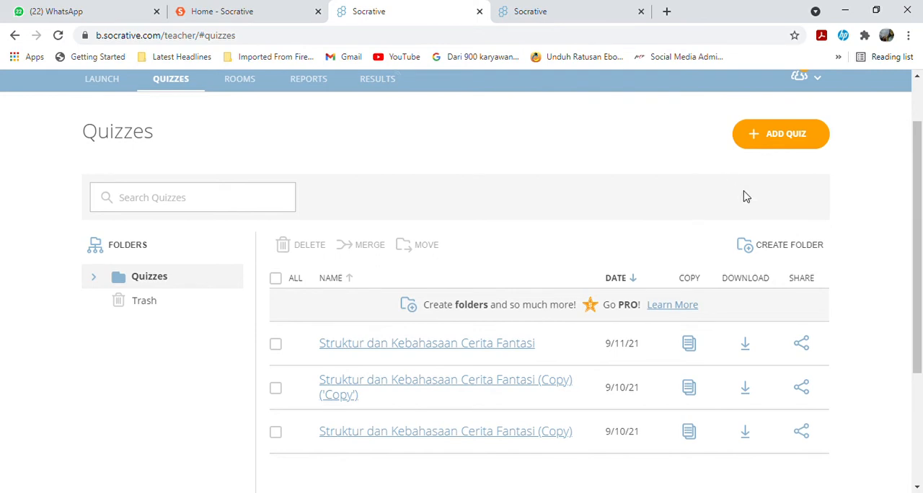
scroll(746, 196, "up", 1)
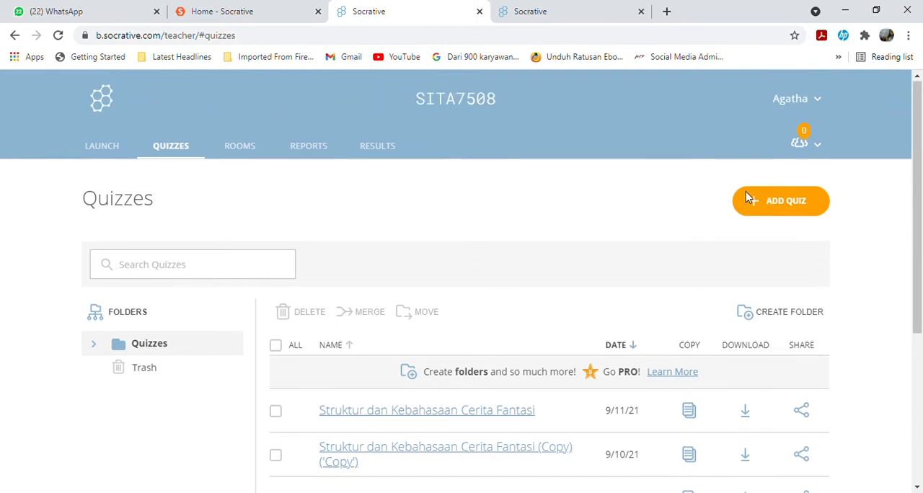
left_click(788, 205)
left_click(756, 234)
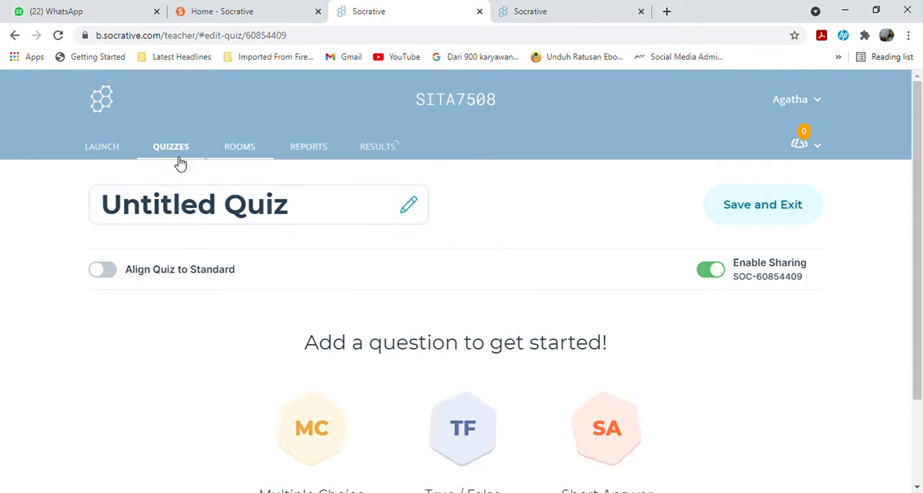
Name the untitled quiz "Struktur dan Kebahasan Cerita Fantasi".
left_click(338, 217)
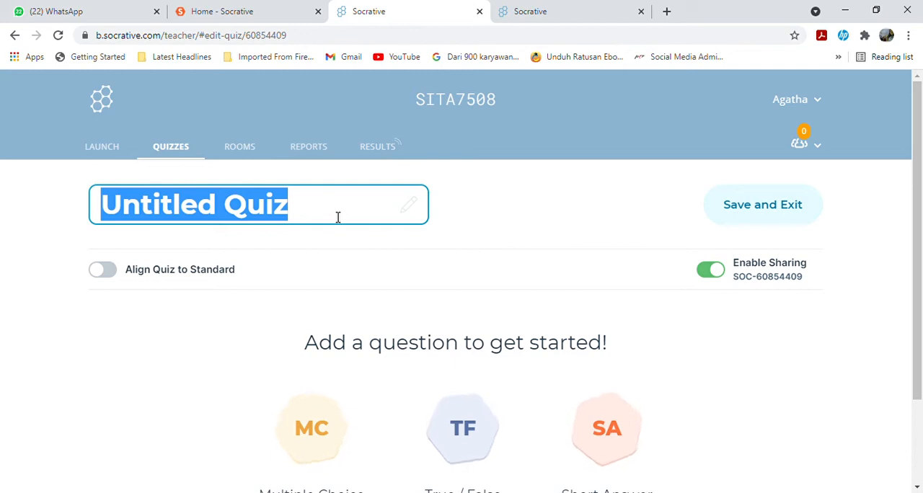
type("Cer")
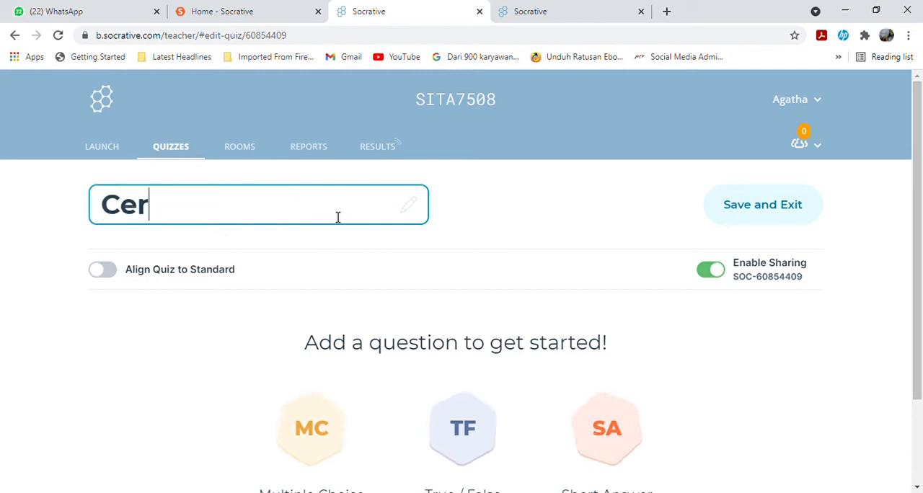
type("it")
key("BackSpace")
key("BackSpace")
key("BackSpace")
key("BackSpace")
key("BackSpace")
type("Str")
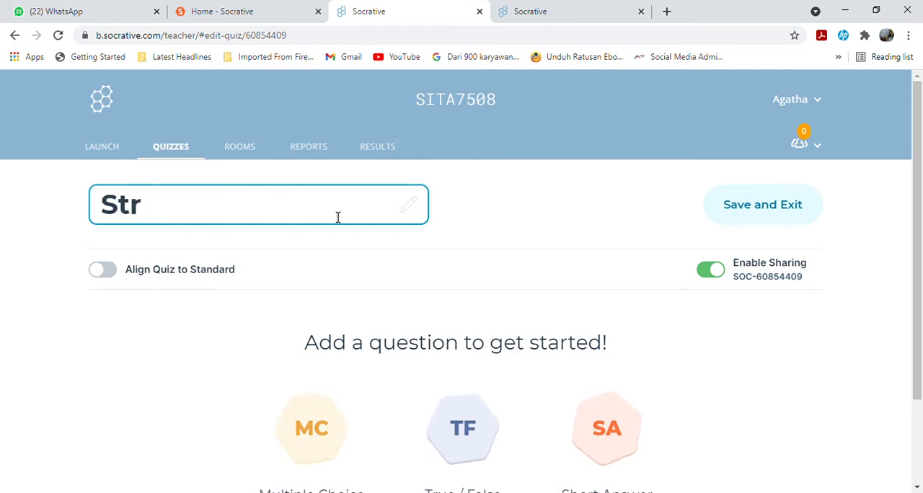
type("uktur da")
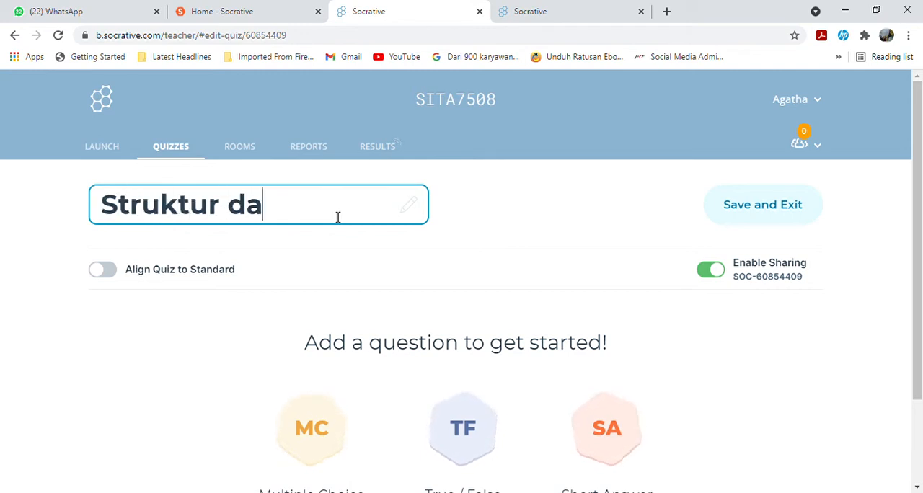
type("n Kebahasan ")
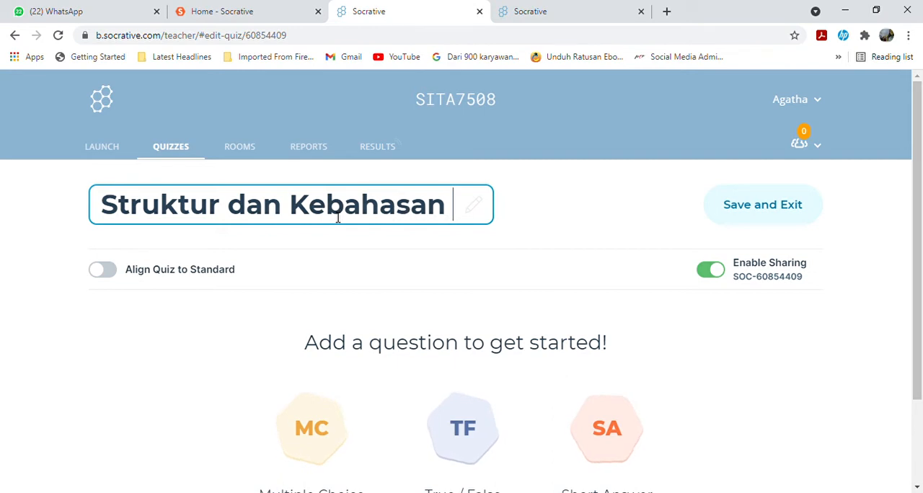
type("Cerita Fanm")
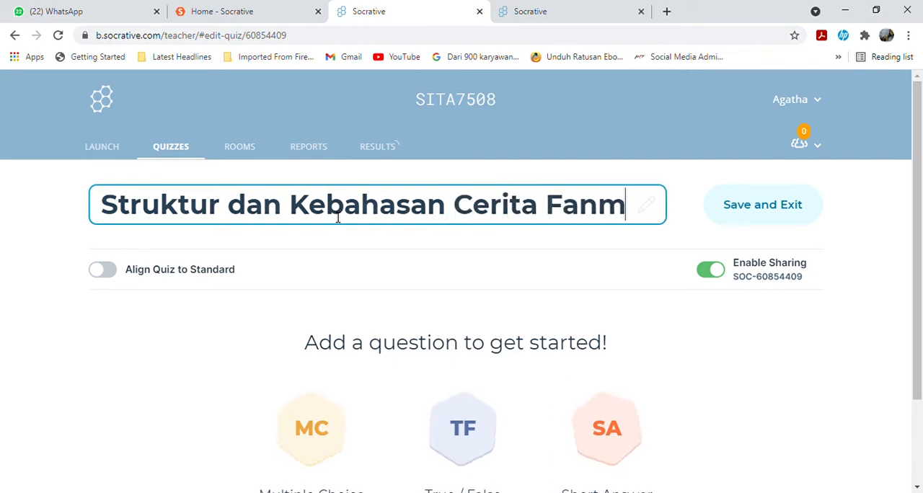
key("BackSpace")
type("tasi")
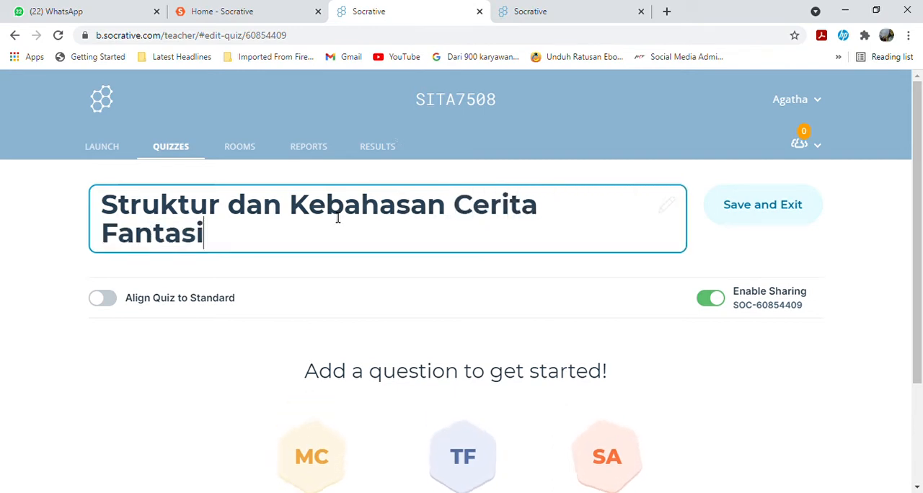
Add a multiple-choice question as the first question of the quiz.
scroll(288, 227, "down", 1)
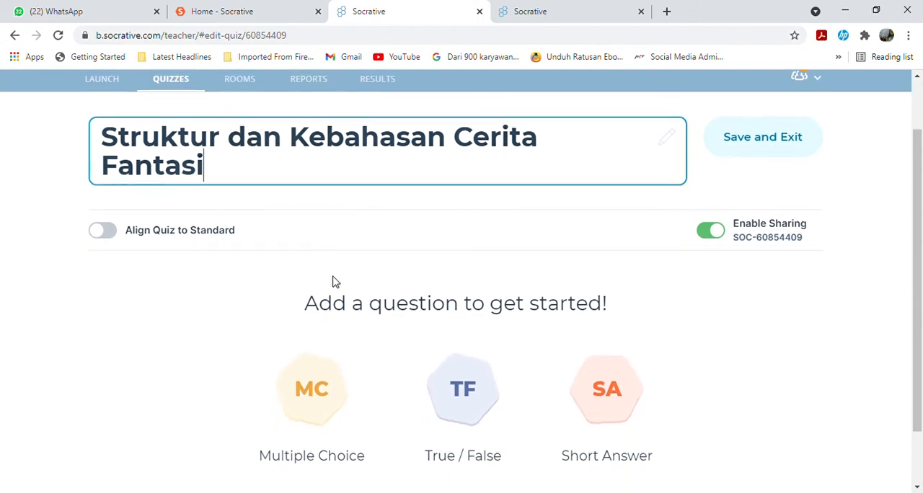
scroll(302, 303, "down", 1)
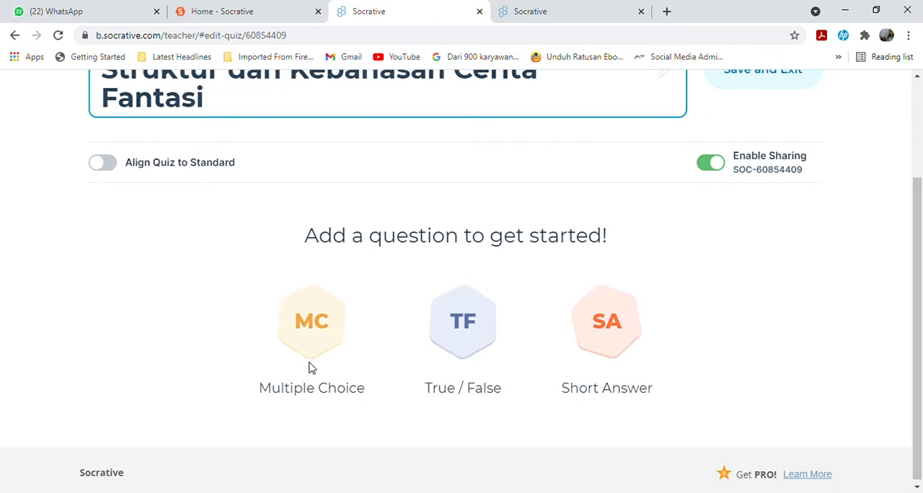
left_click(314, 340)
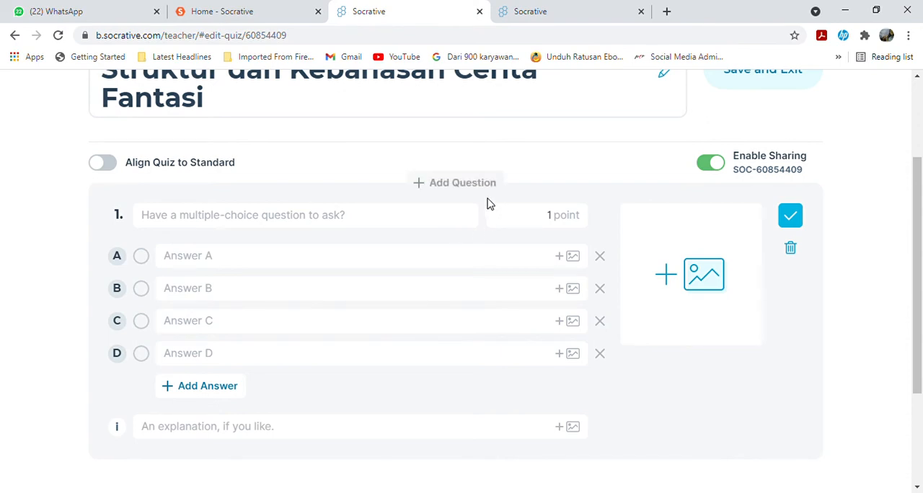
scroll(485, 202, "down", 2)
scroll(472, 208, "up", 1)
scroll(321, 176, "up", 1)
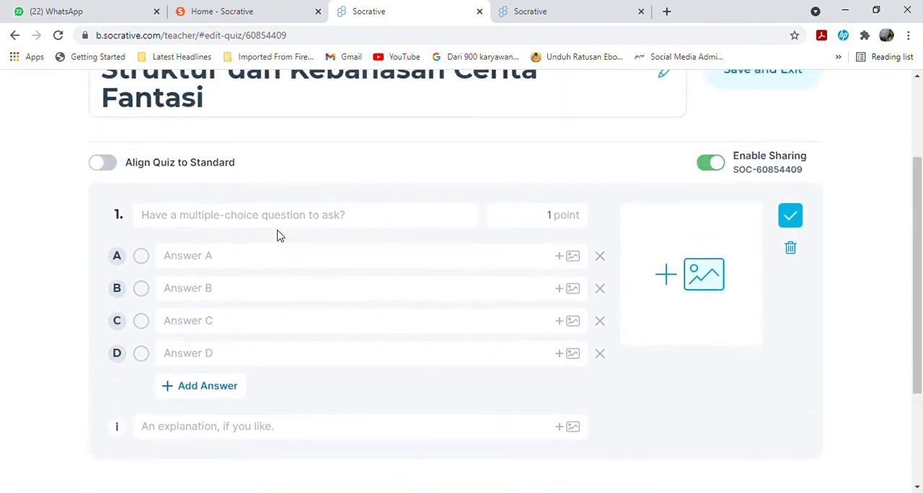
Paste the copied story passage ending in "Teks yang dicetak miring dan tebal menunjukkan struktur....." as the text of question 1.
left_click(251, 224)
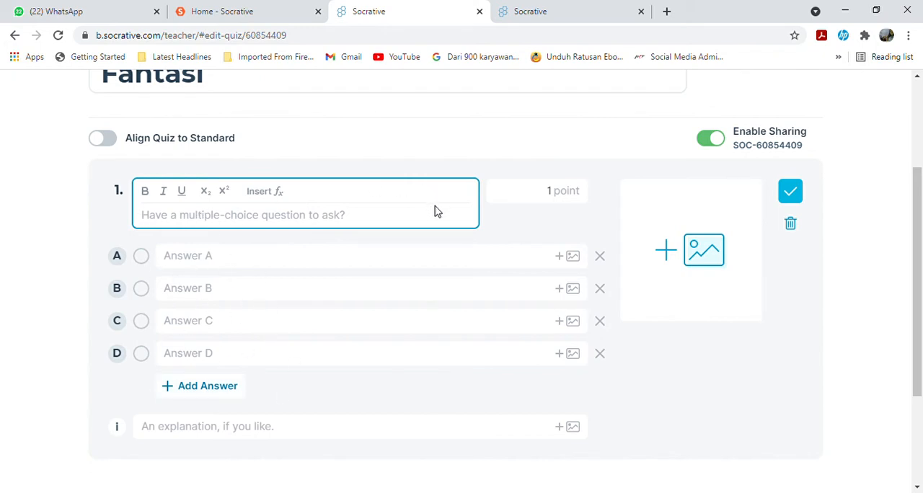
key("ctrl+v")
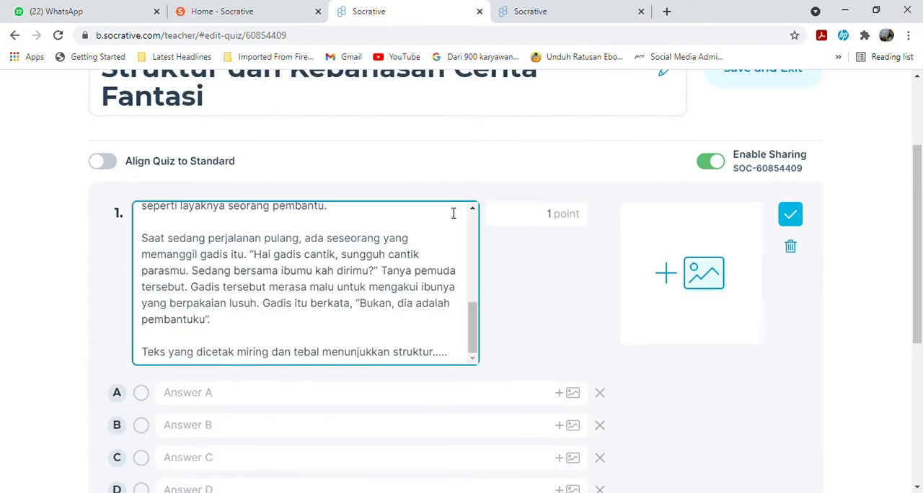
scroll(399, 327, "up", 5)
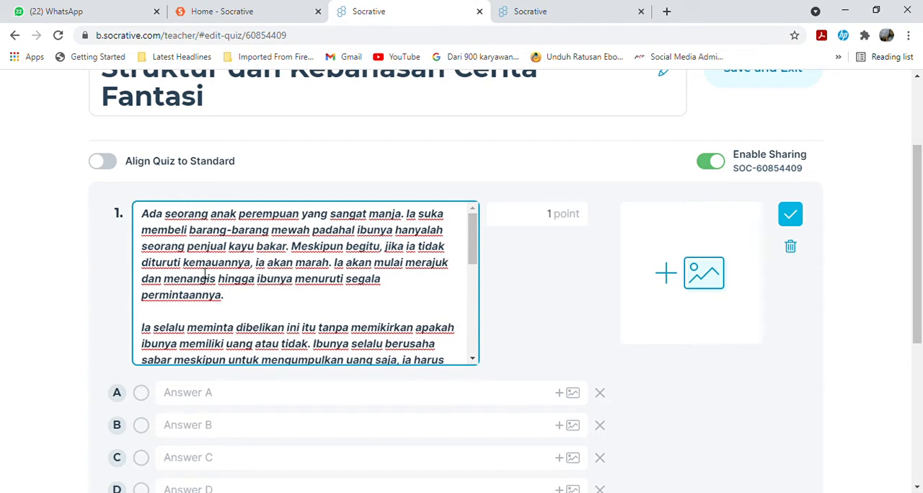
left_click(145, 328)
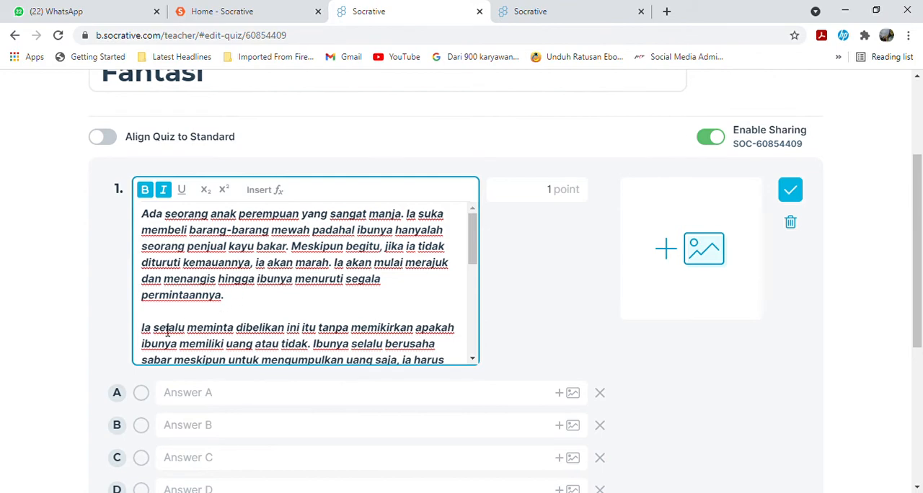
key("BackSpace")
key("BackSpace")
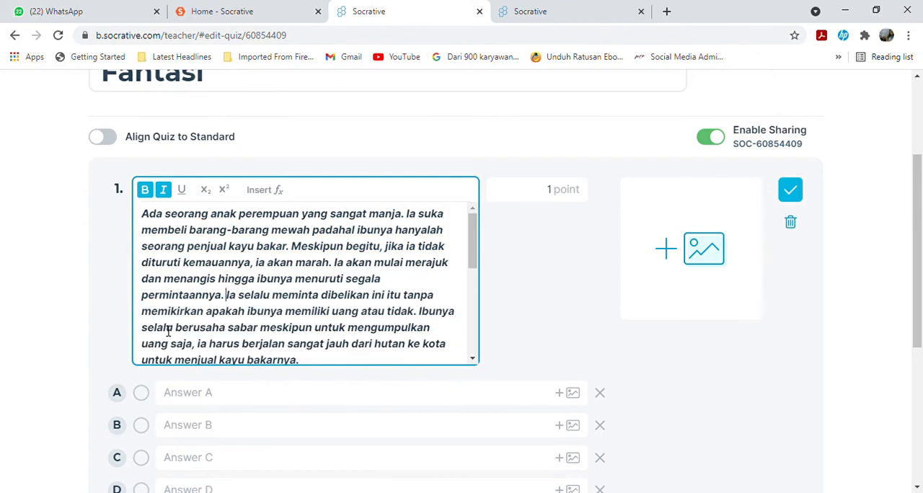
scroll(220, 269, "down", 3)
scroll(228, 274, "up", 2)
scroll(242, 290, "down", 1)
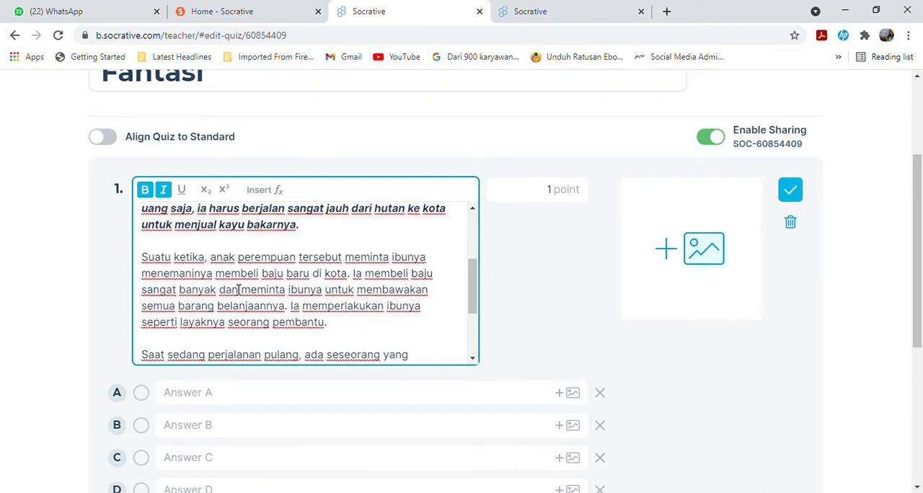
scroll(238, 289, "up", 3)
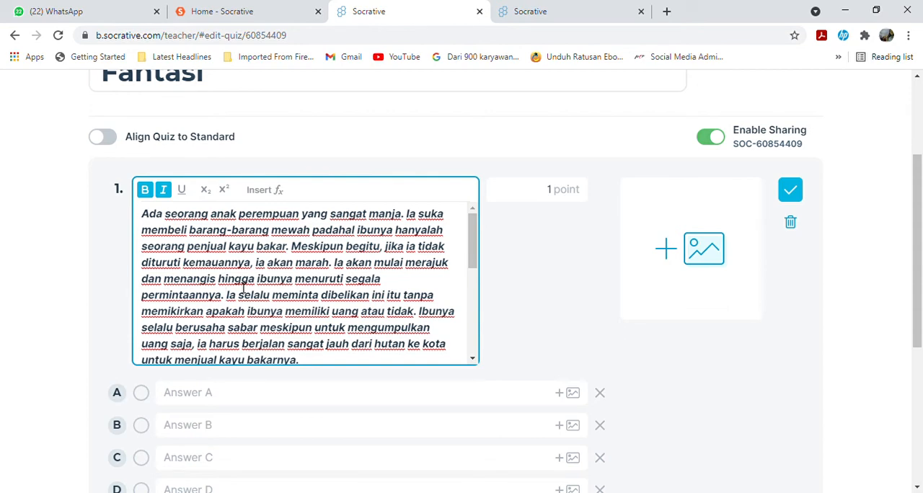
key("Return")
key("Return")
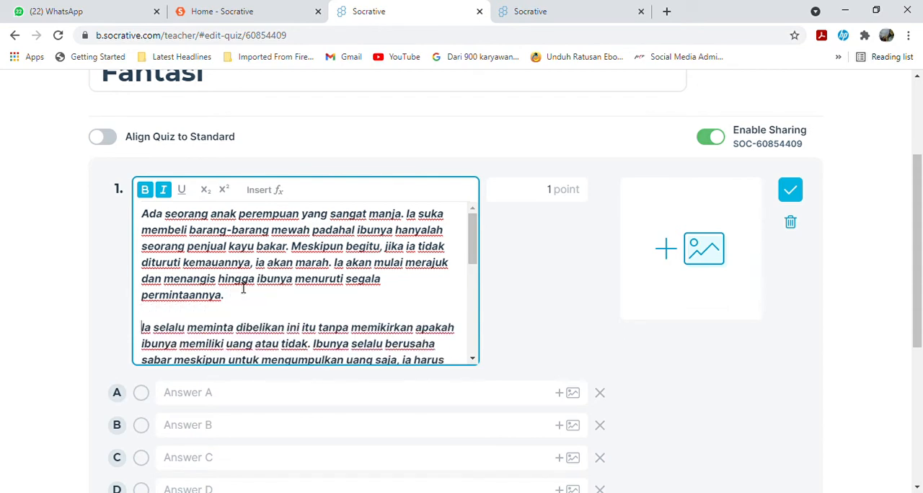
Fill in the four answer options of question 1: A "orientasi", B "komplikasi", C "resolusi" and D "koda".
scroll(243, 288, "down", 5)
scroll(245, 286, "down", 1)
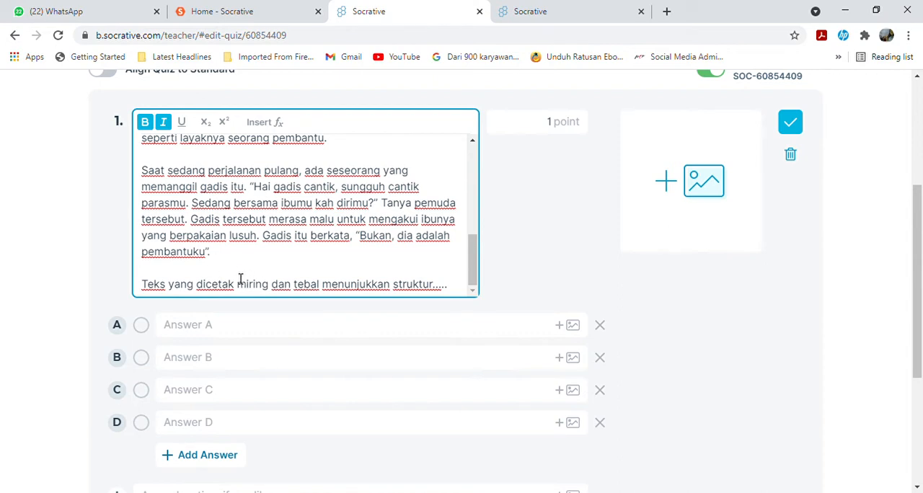
left_click(168, 273)
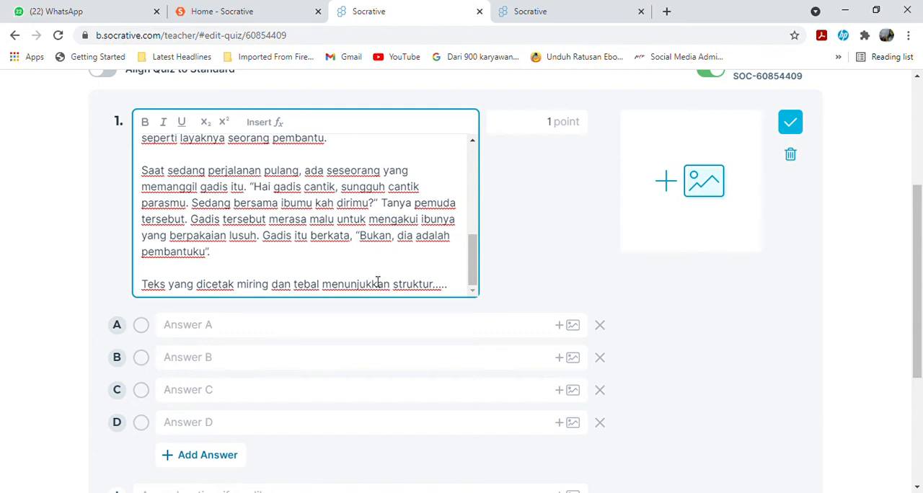
left_click(208, 324)
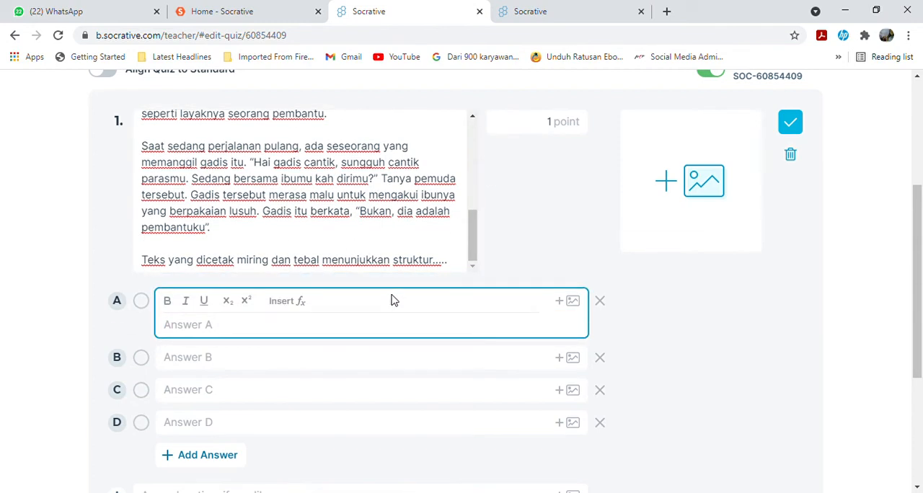
type("orientasi")
left_click(337, 366)
type("komplikasi")
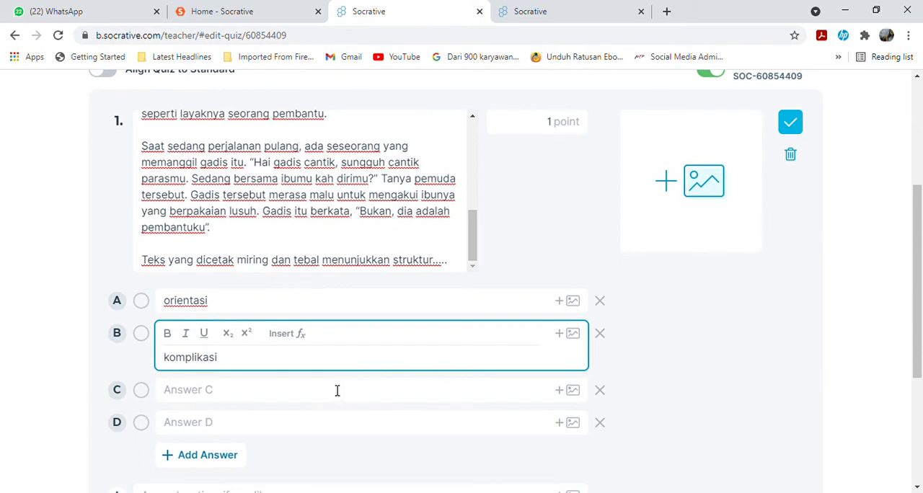
left_click(338, 389)
type("resolusi")
left_click(347, 425)
type("koda")
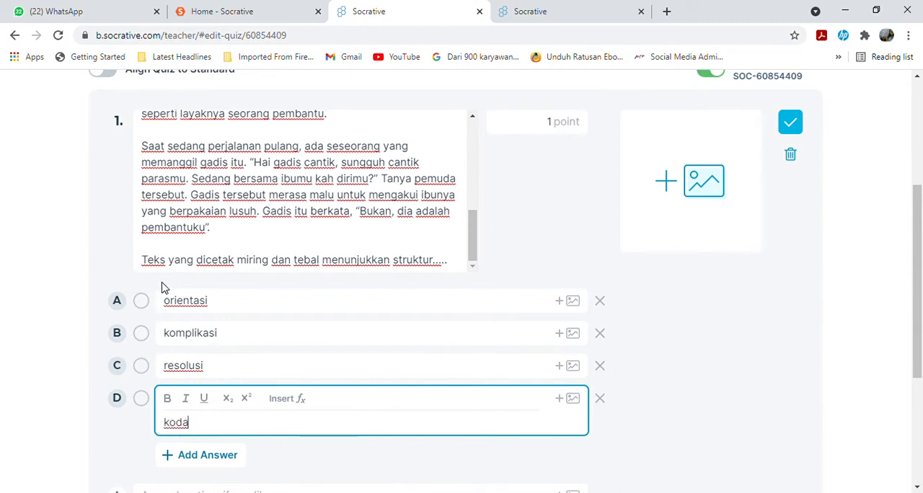
Mark option A "orientasi" as the correct answer of question 1.
left_click(144, 302)
left_click(141, 303)
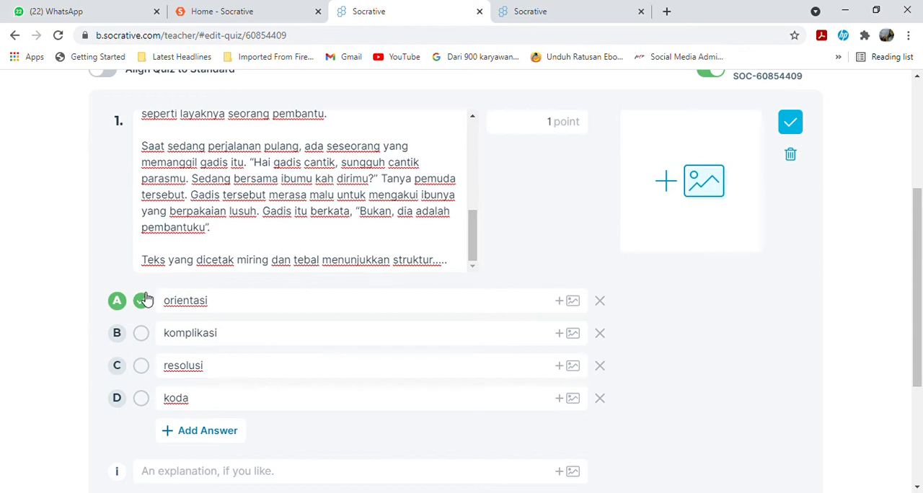
scroll(516, 318, "down", 3)
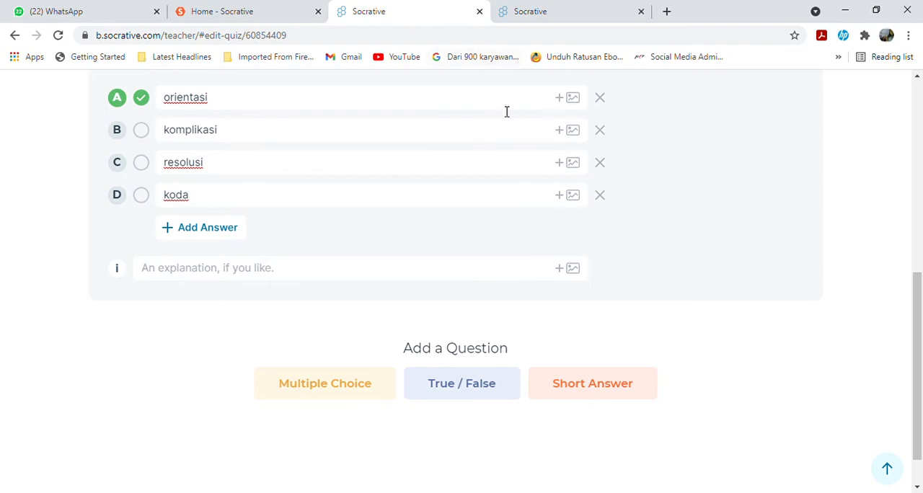
scroll(505, 111, "up", 5)
scroll(519, 101, "up", 1)
Sign in to the teacher account on the other Socrative login page with Google, choosing the teacher's account.
left_click(575, 8)
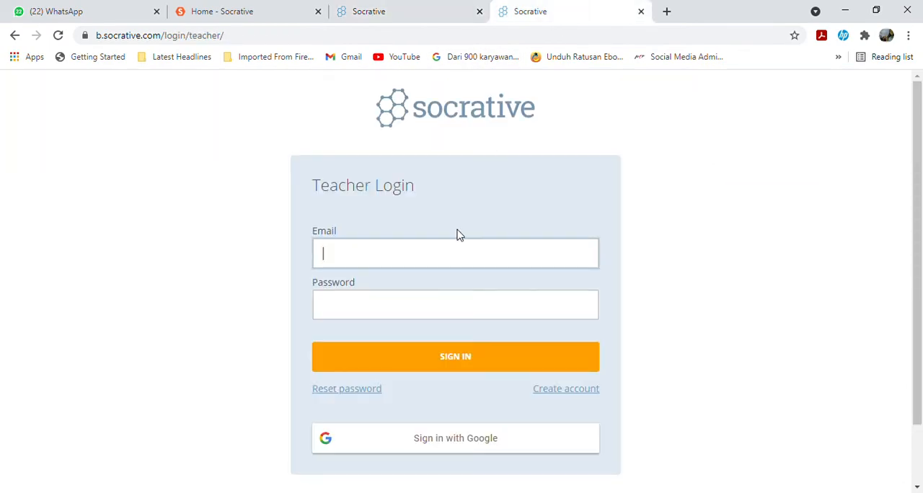
left_click(424, 448)
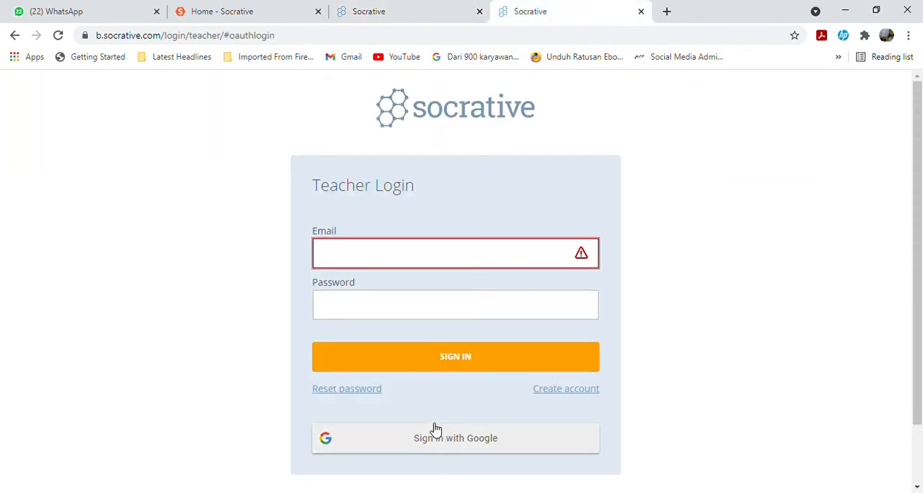
left_click(435, 434)
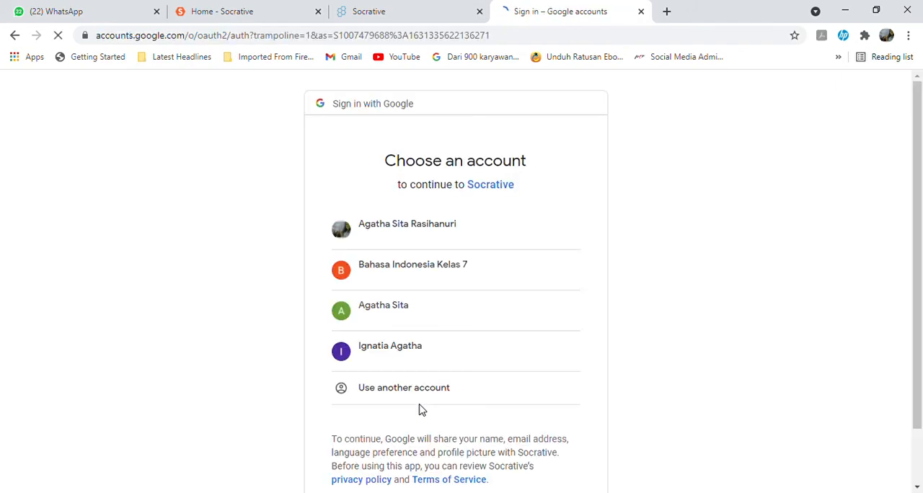
left_click(387, 309)
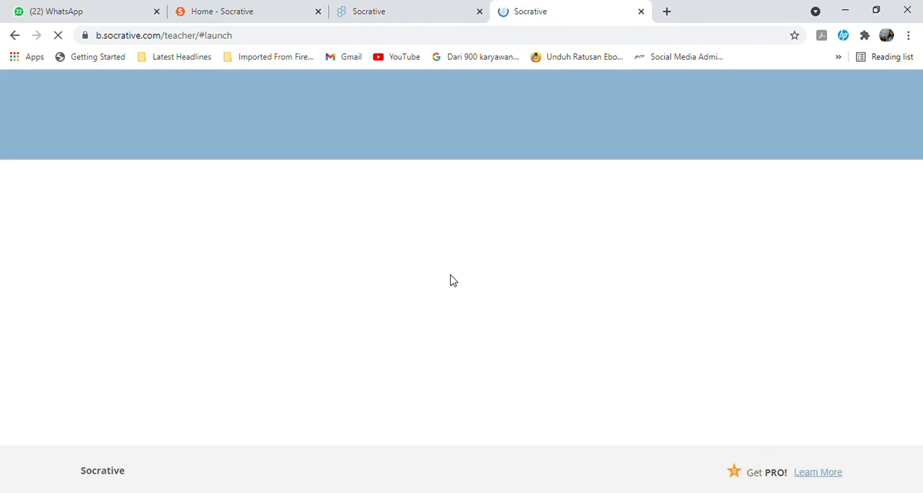
Open the quiz "Struktur dan Kebahasaan Cerita Fantasi" dated 9/11/21 for editing and close the previous quiz-editing page.
left_click(176, 149)
scroll(462, 281, "down", 2)
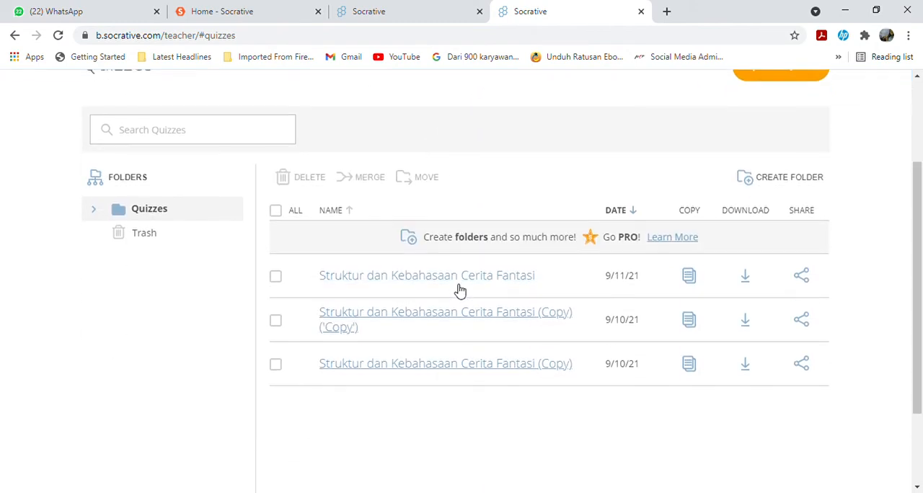
left_click(462, 278)
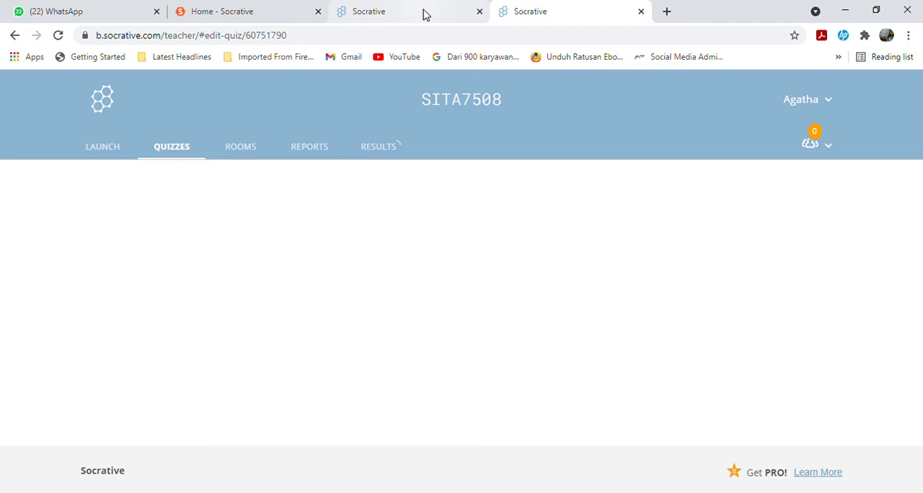
left_click(479, 12)
left_click(517, 112)
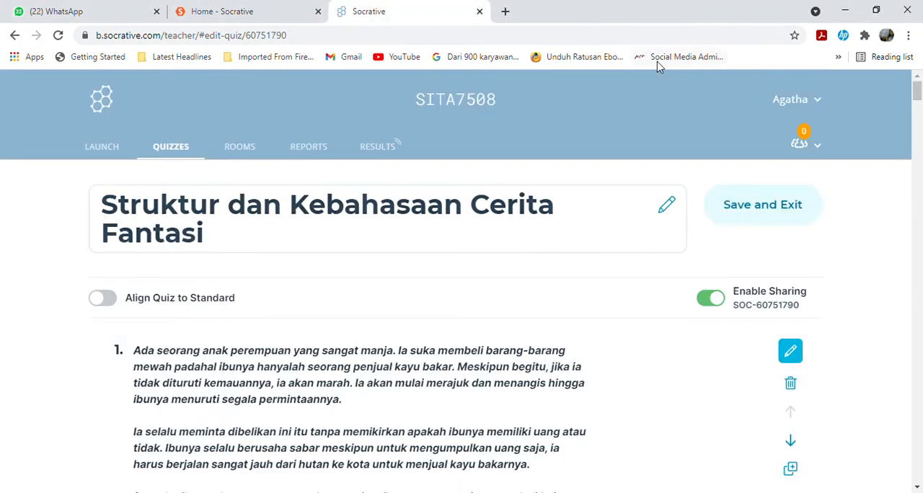
Review the quiz's questions, their answer options and the marked correct answers, and return to the quiz title.
scroll(404, 214, "down", 1)
scroll(346, 263, "down", 20)
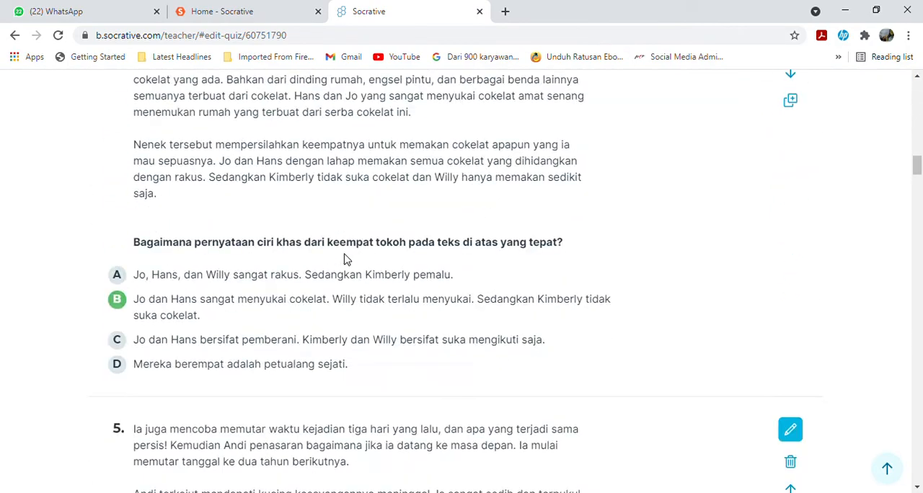
scroll(345, 259, "down", 7)
scroll(350, 261, "down", 20)
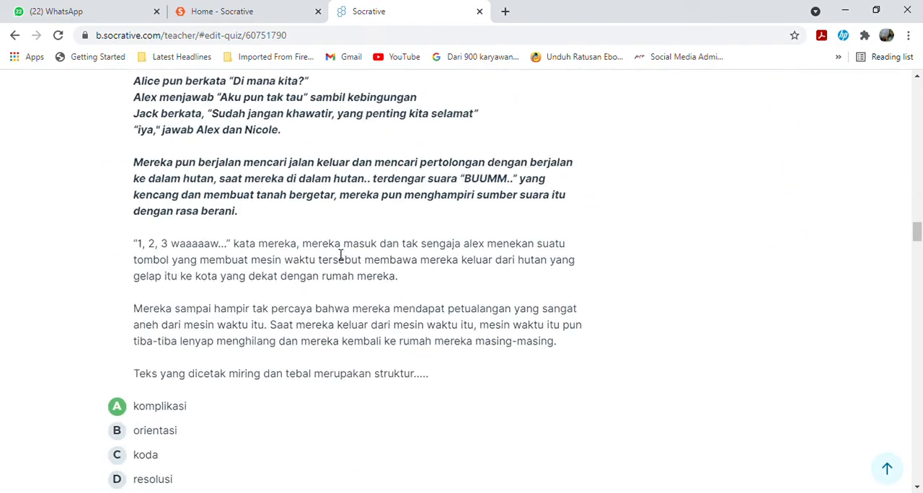
scroll(333, 252, "down", 8)
scroll(334, 249, "down", 20)
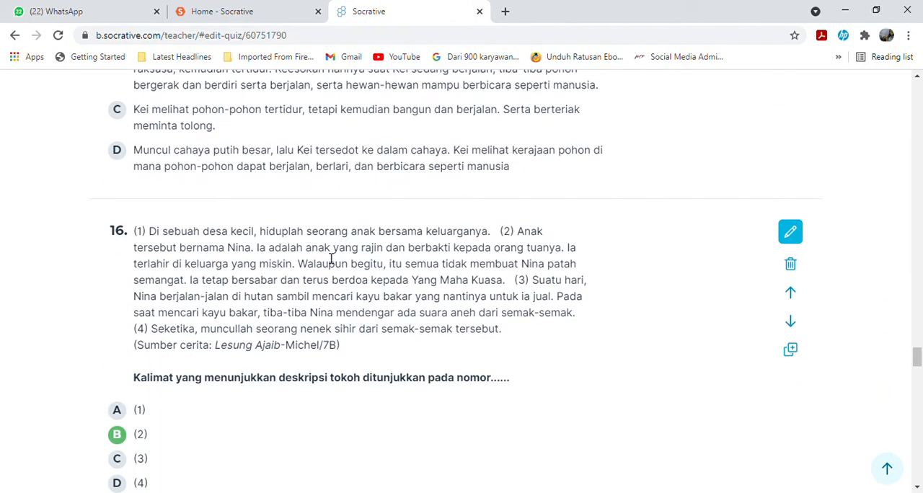
scroll(331, 257, "down", 2)
scroll(335, 274, "down", 5)
scroll(334, 274, "up", 20)
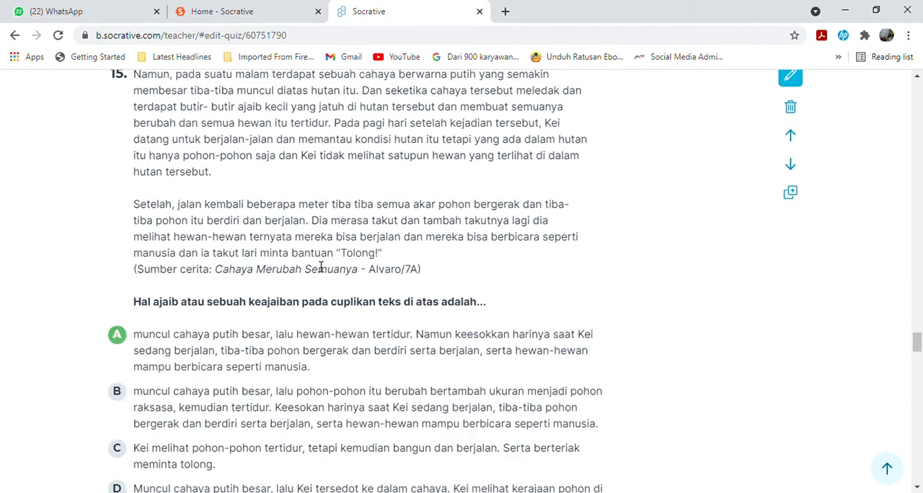
scroll(321, 265, "up", 4)
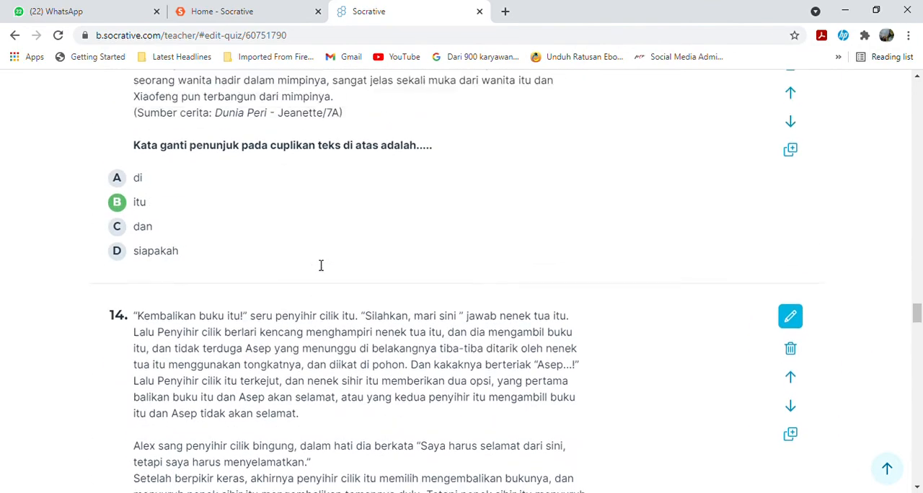
scroll(320, 263, "up", 20)
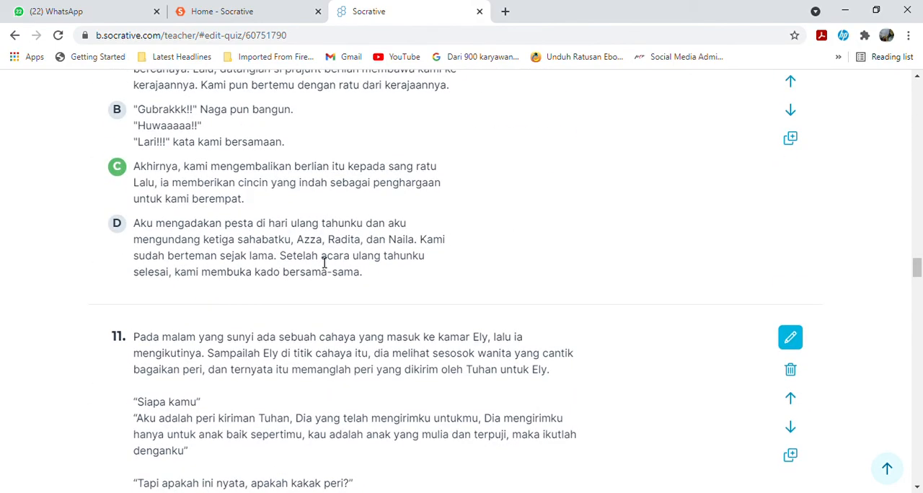
scroll(323, 264, "up", 2)
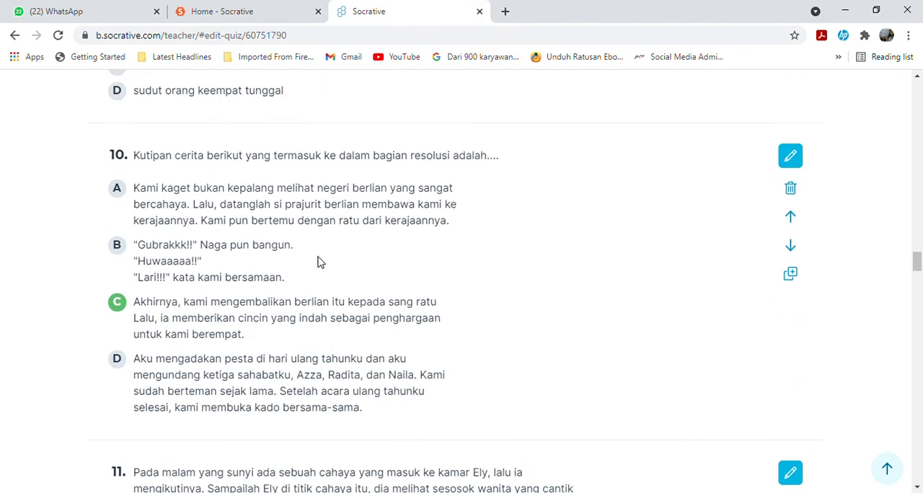
scroll(322, 262, "up", 20)
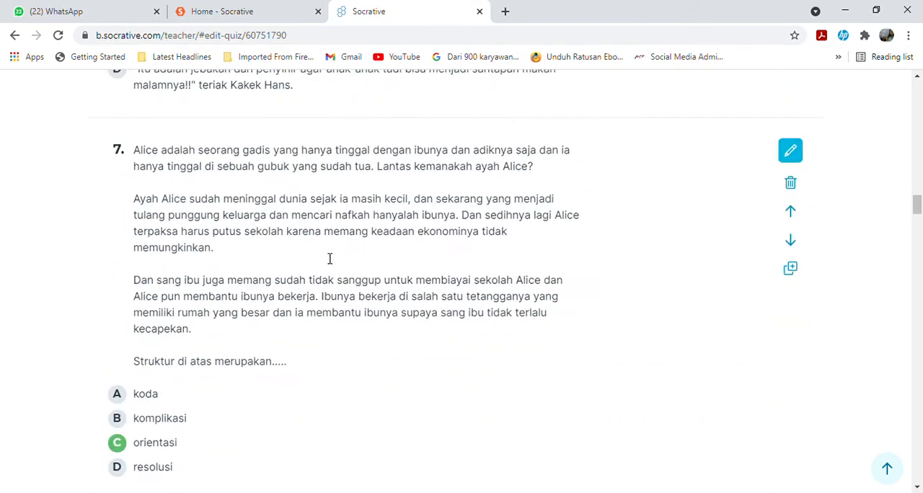
scroll(339, 259, "up", 4)
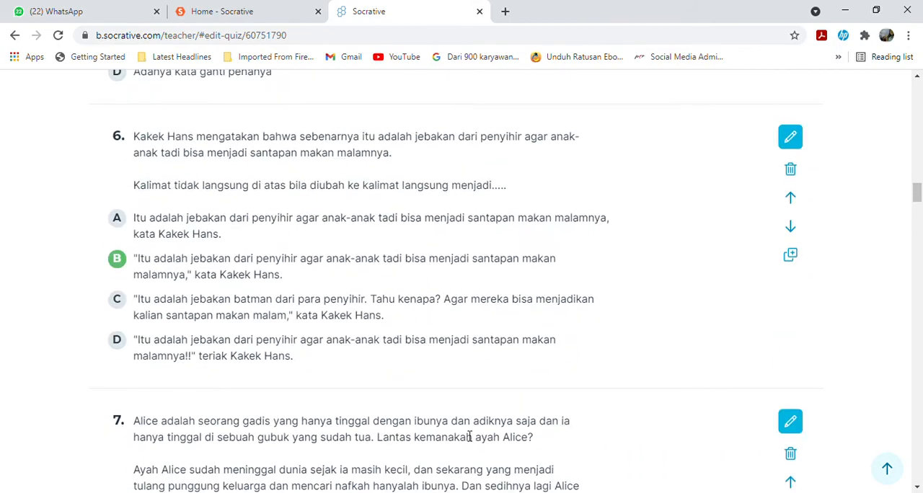
scroll(570, 223, "up", 18)
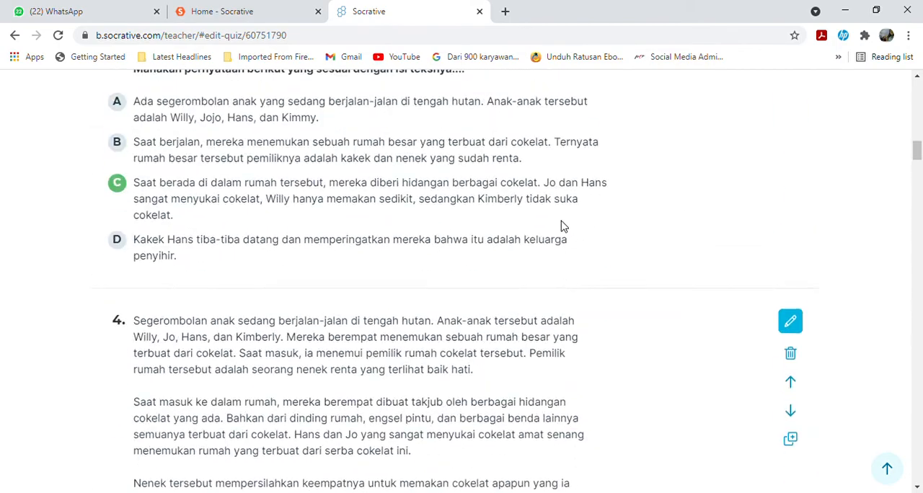
scroll(562, 227, "up", 12)
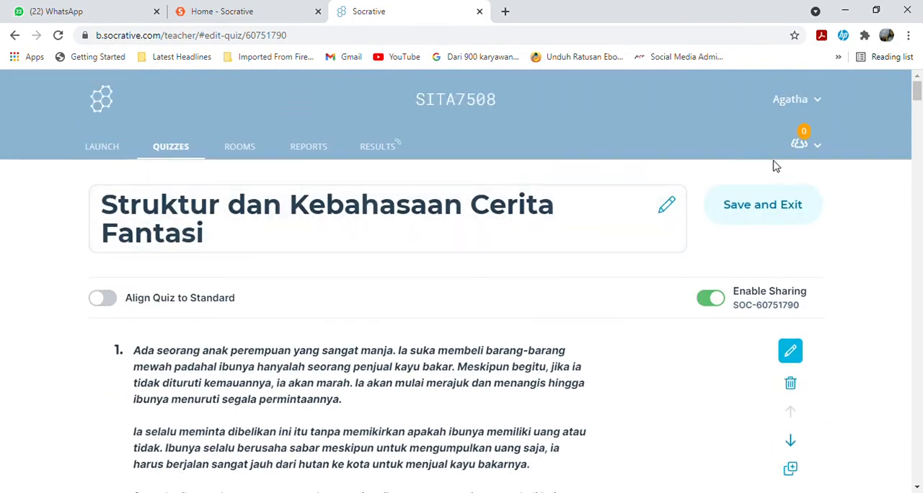
Save the quiz and exit to the list of quizzes.
left_click(782, 208)
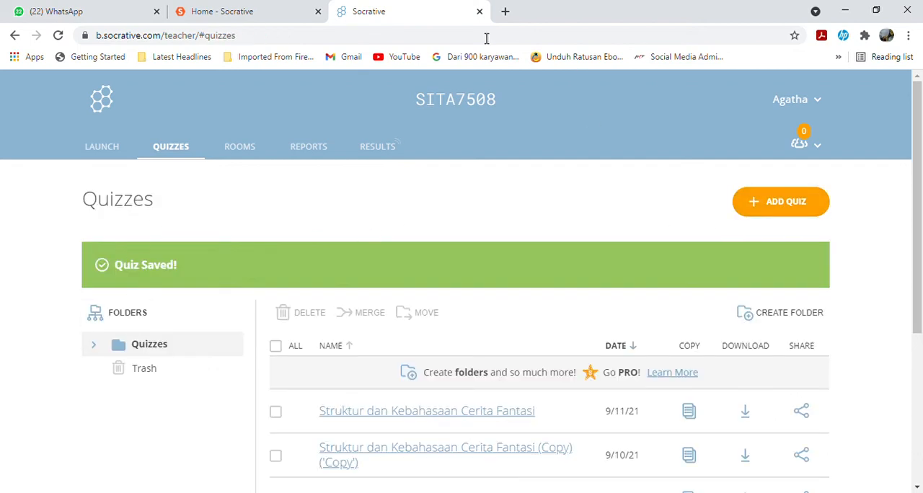
scroll(555, 214, "down", 1)
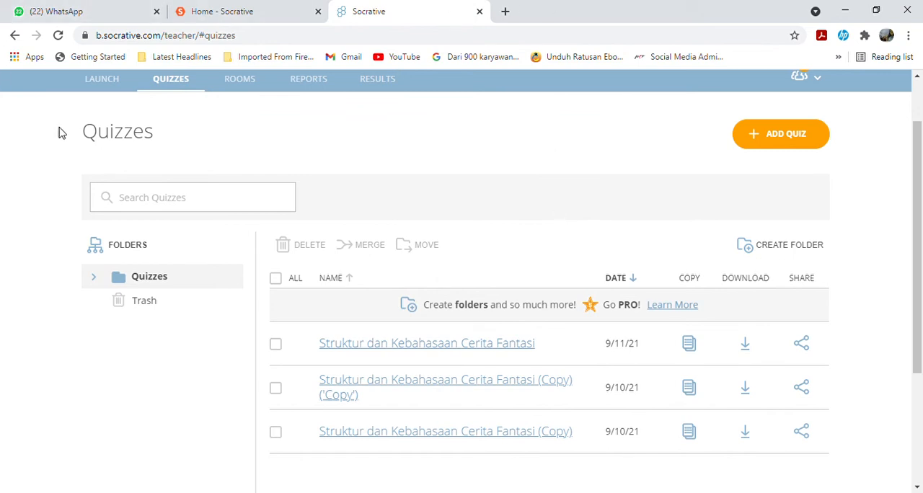
scroll(123, 159, "down", 1)
scroll(141, 153, "up", 2)
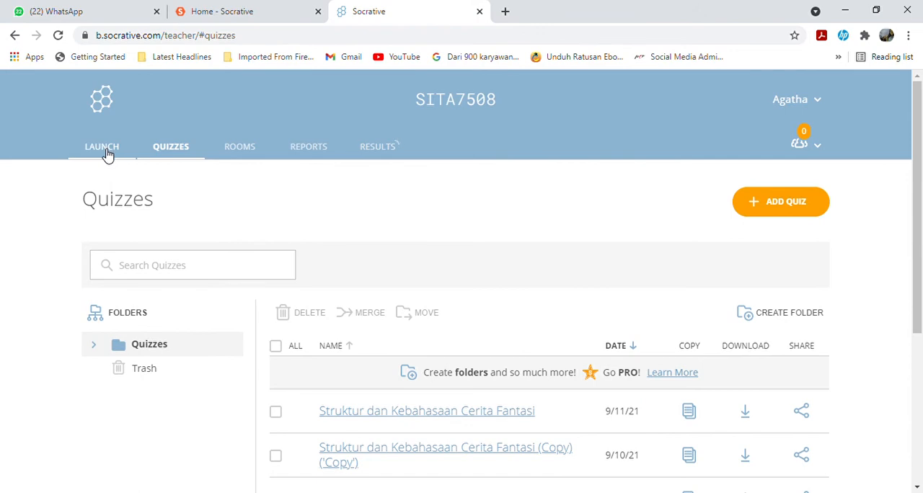
Begin launching a quiz, stopping the current activity, and choose "Struktur dan Kebahasaan Cerita Fantasi" dated 9/11/21 as the quiz to launch.
left_click(107, 153)
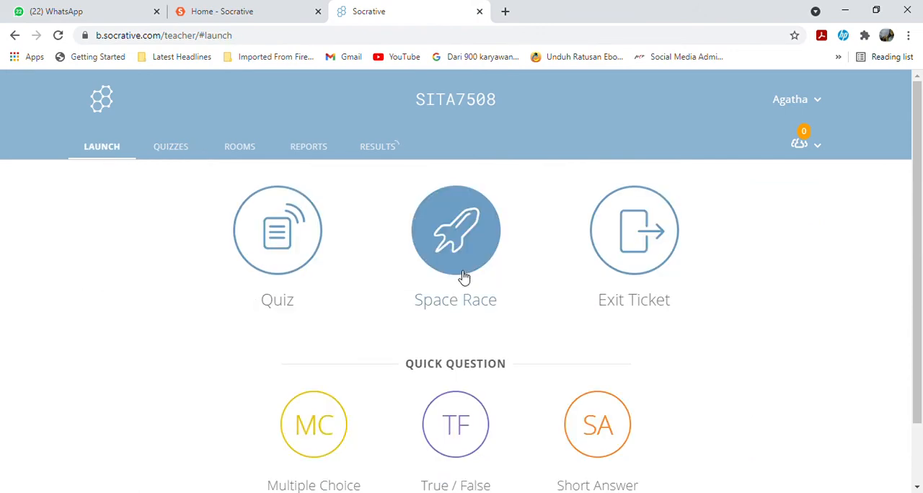
left_click(300, 255)
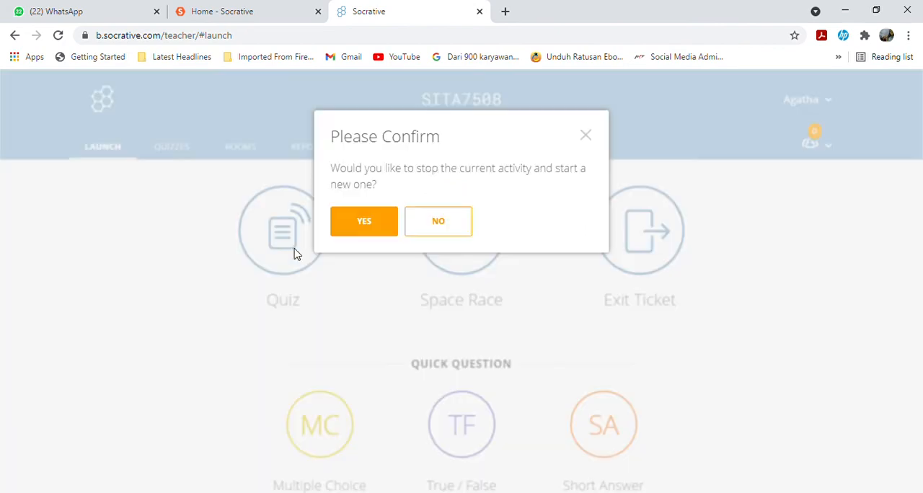
left_click(365, 225)
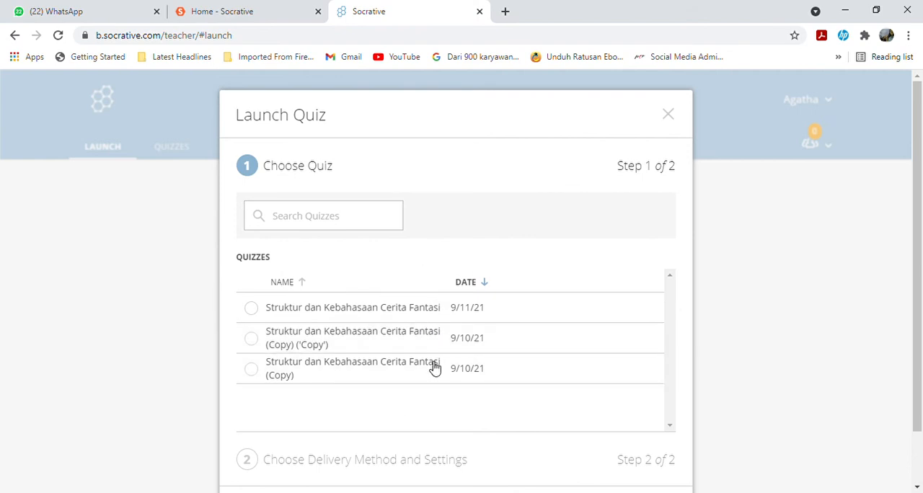
left_click(254, 310)
scroll(553, 301, "down", 1)
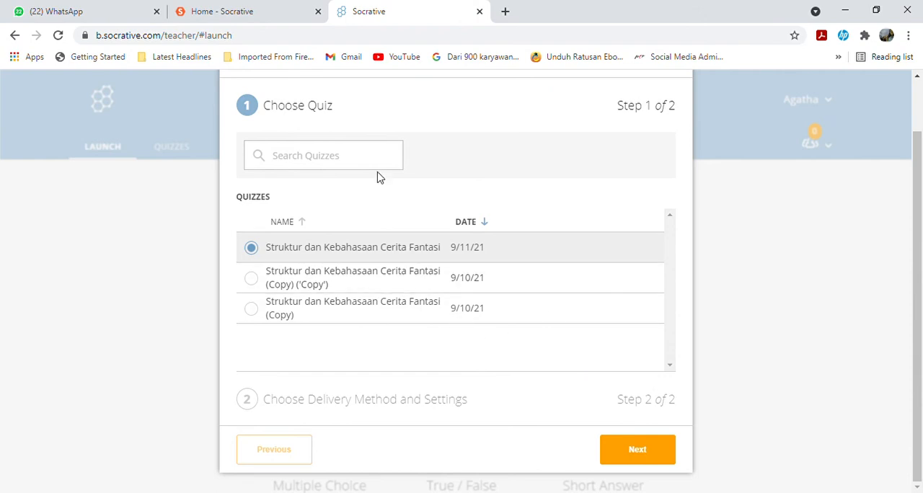
left_click(649, 449)
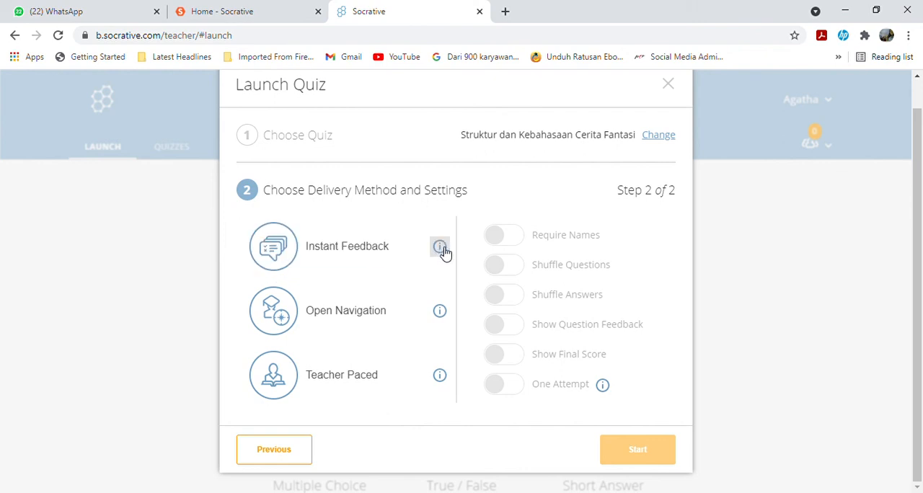
Start the quiz with Open Navigation delivery and with Shuffle Questions and Shuffle Answers enabled, after reading the delivery method descriptions.
mouse_move(443, 250)
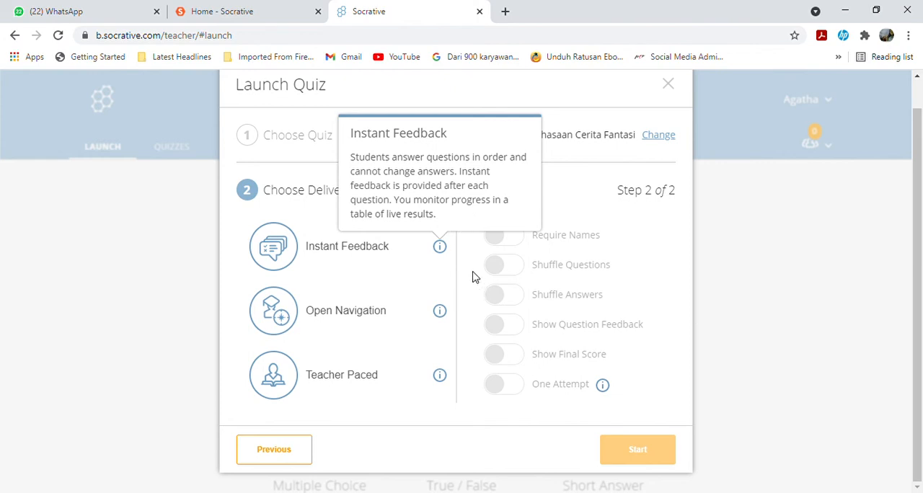
mouse_move(440, 317)
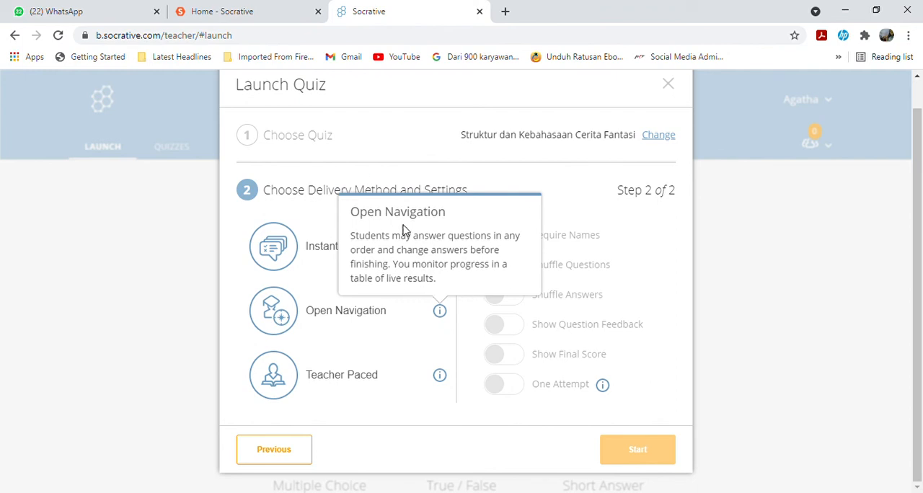
left_click(440, 376)
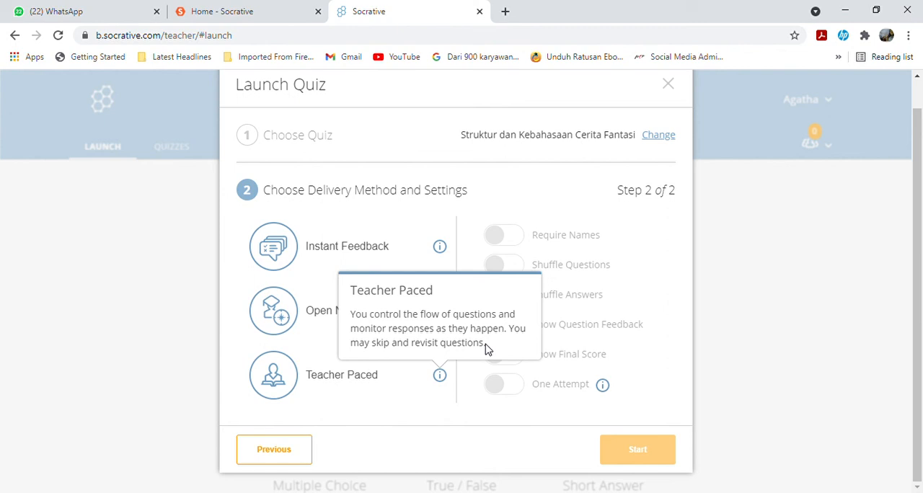
left_click(312, 310)
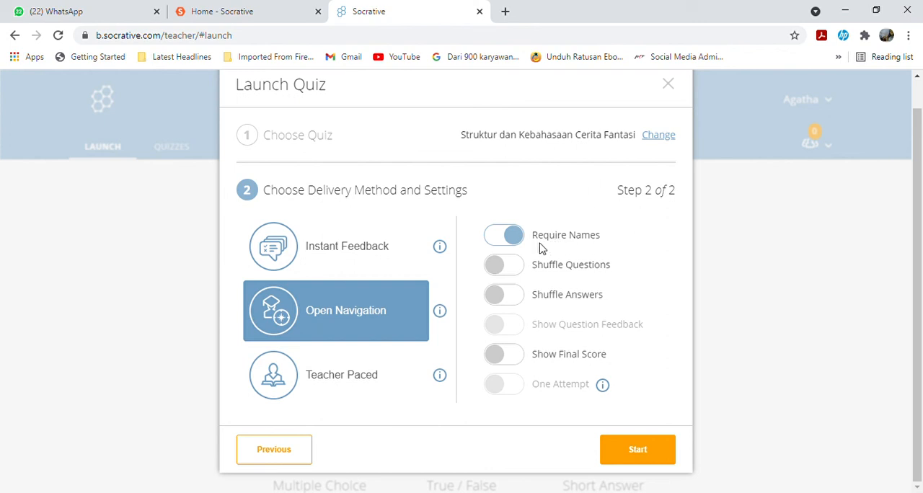
left_click(515, 270)
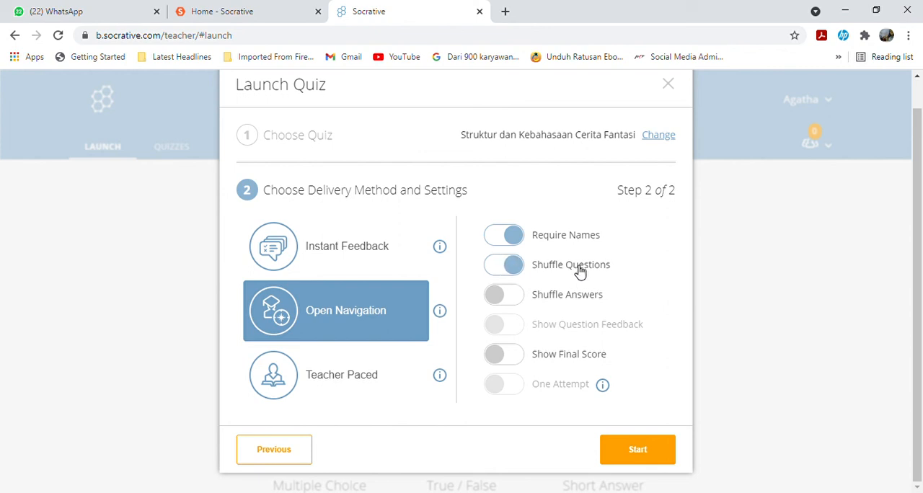
left_click(517, 298)
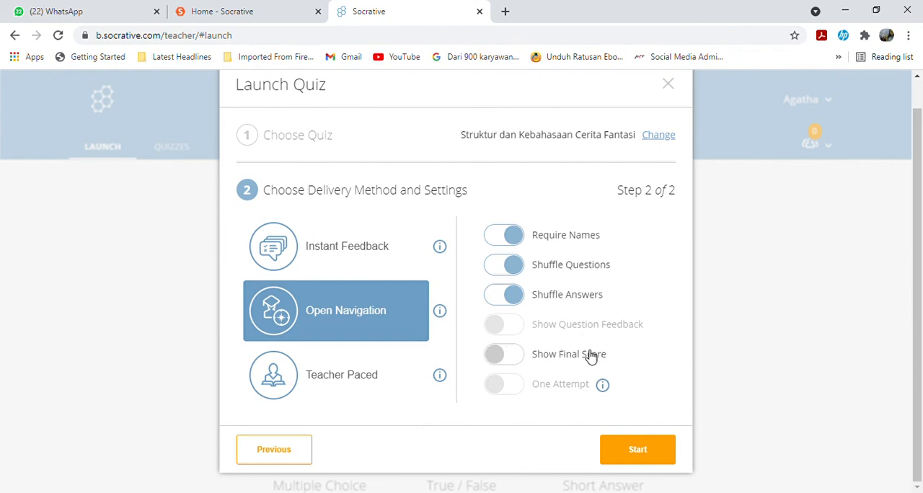
left_click(652, 456)
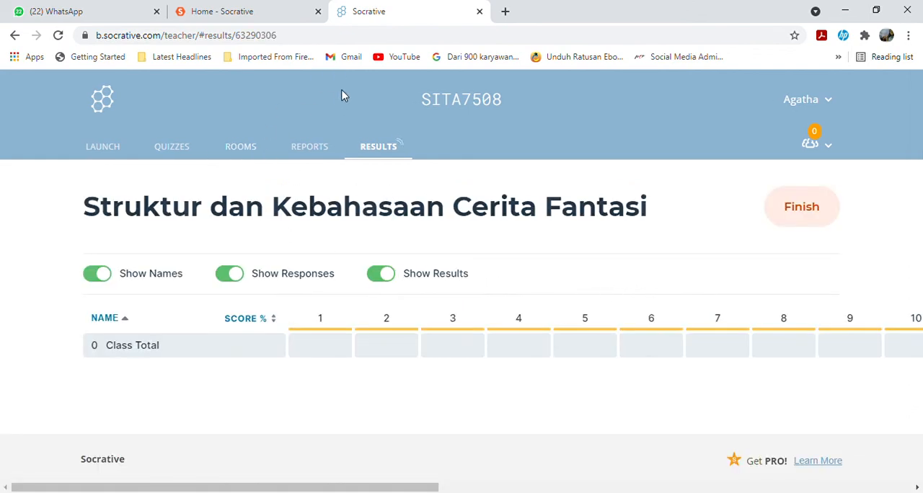
left_click(268, 9)
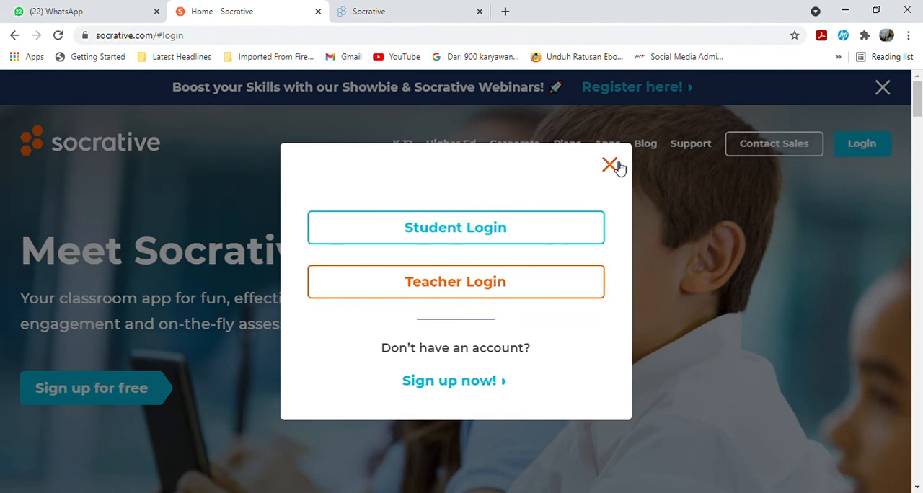
left_click(467, 11)
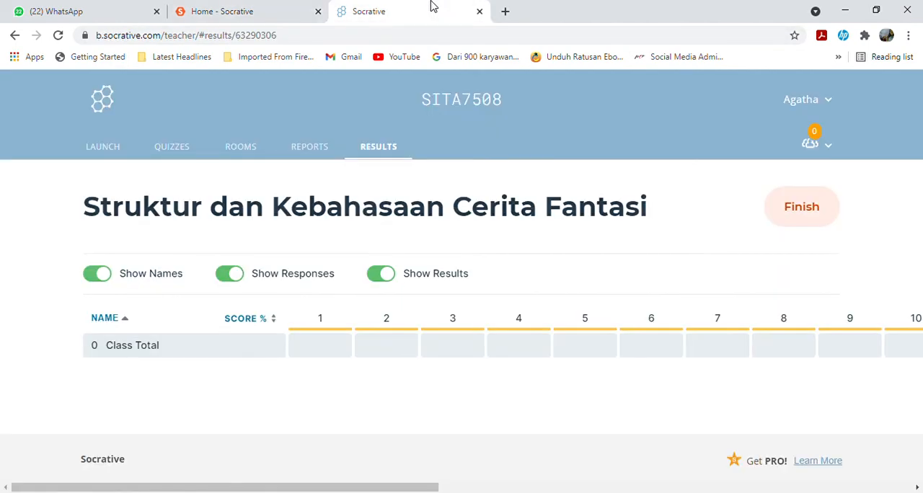